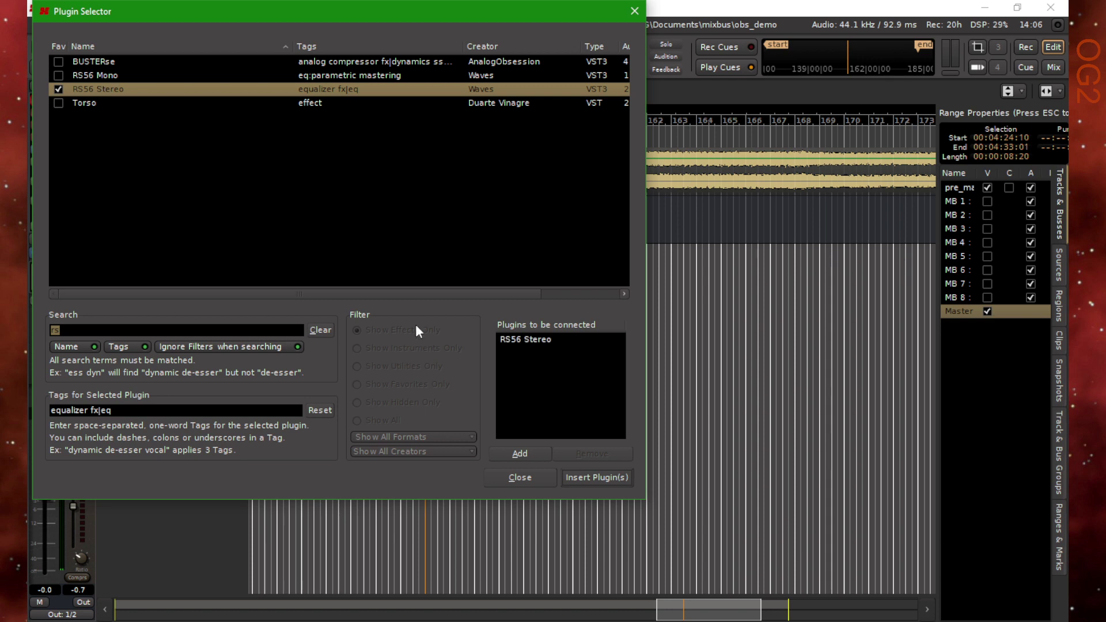
Insert the RS56 Stereo plugin on the Master bus and start playback of the selected range
{"action": "left_click", "coordinate": [608, 479]}
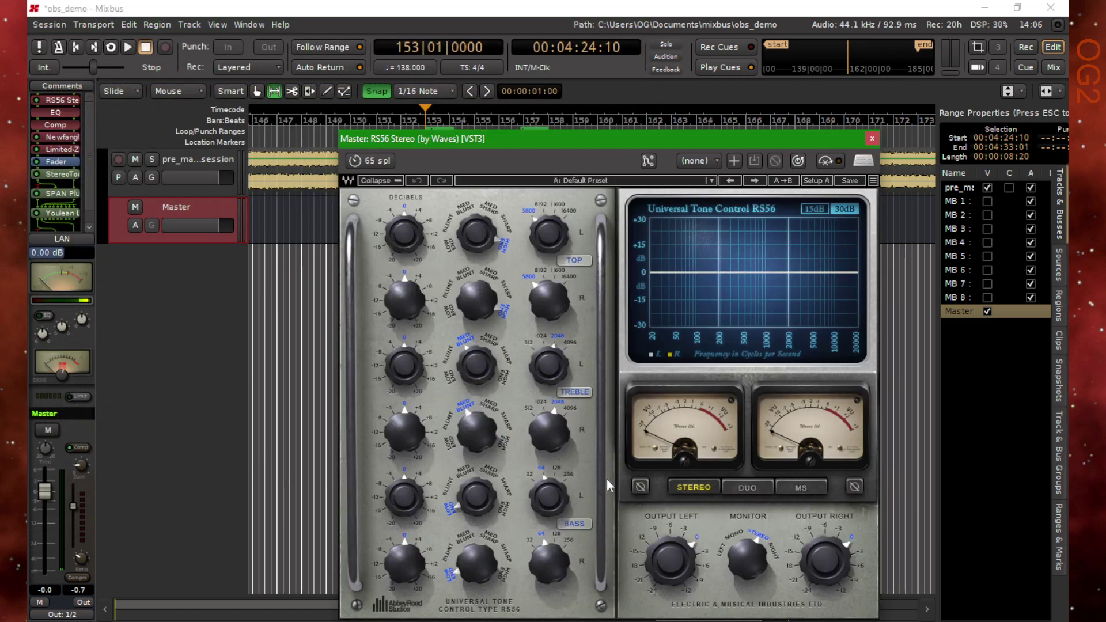
{"action": "left_click_drag", "start_coordinate": [595, 141], "coordinate": [528, 81]}
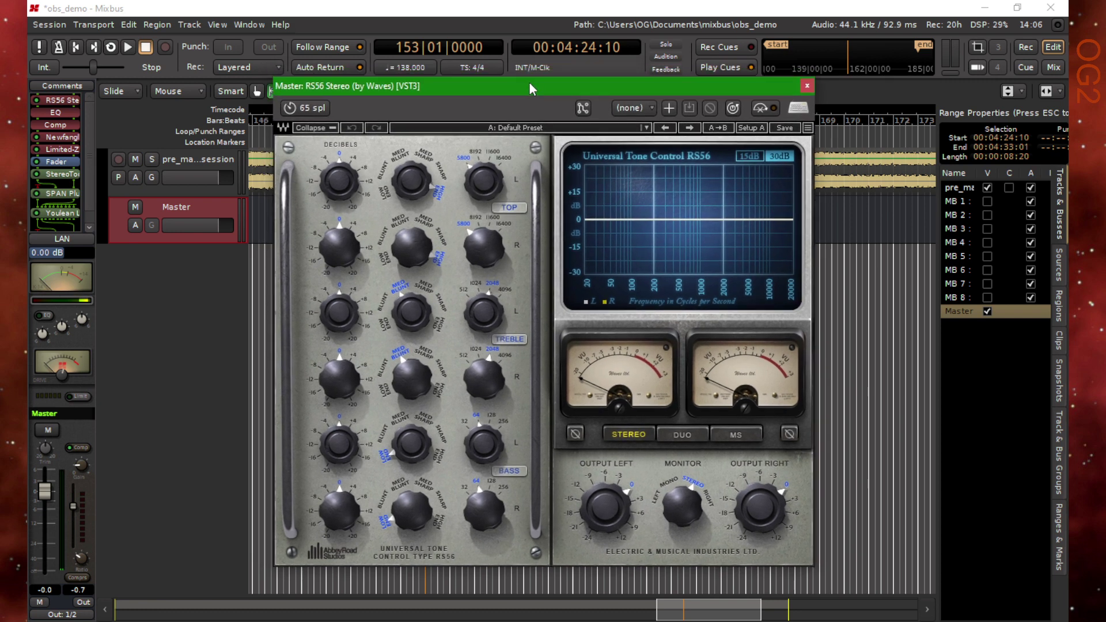
{"action": "key", "text": "space"}
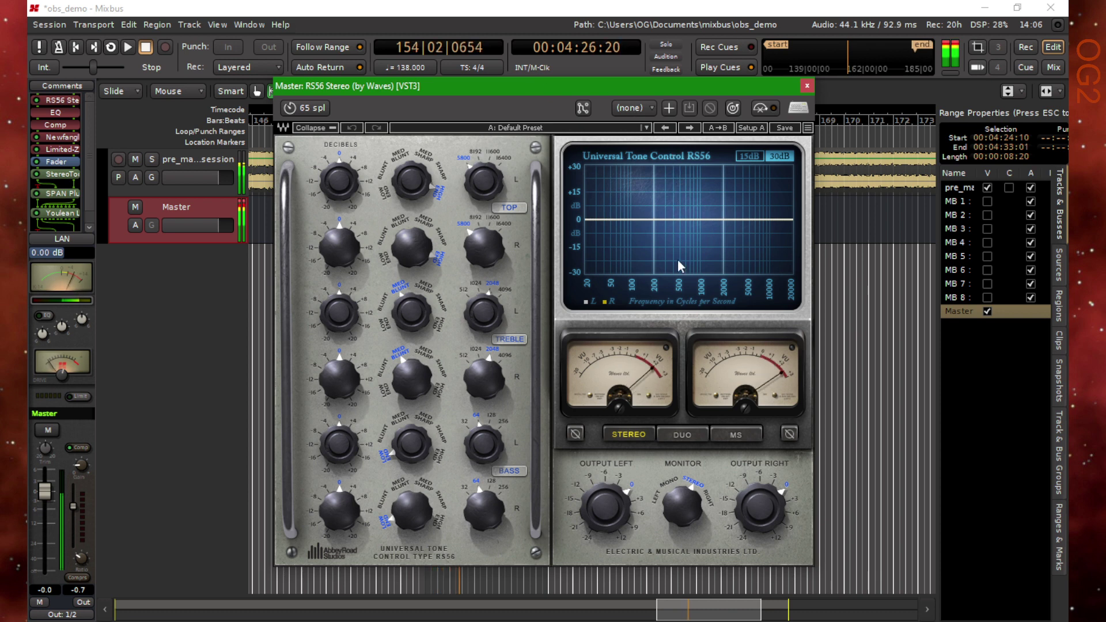
Switch the RS56 to MS processing and monitor only the Mid channel
{"action": "left_click", "coordinate": [738, 434]}
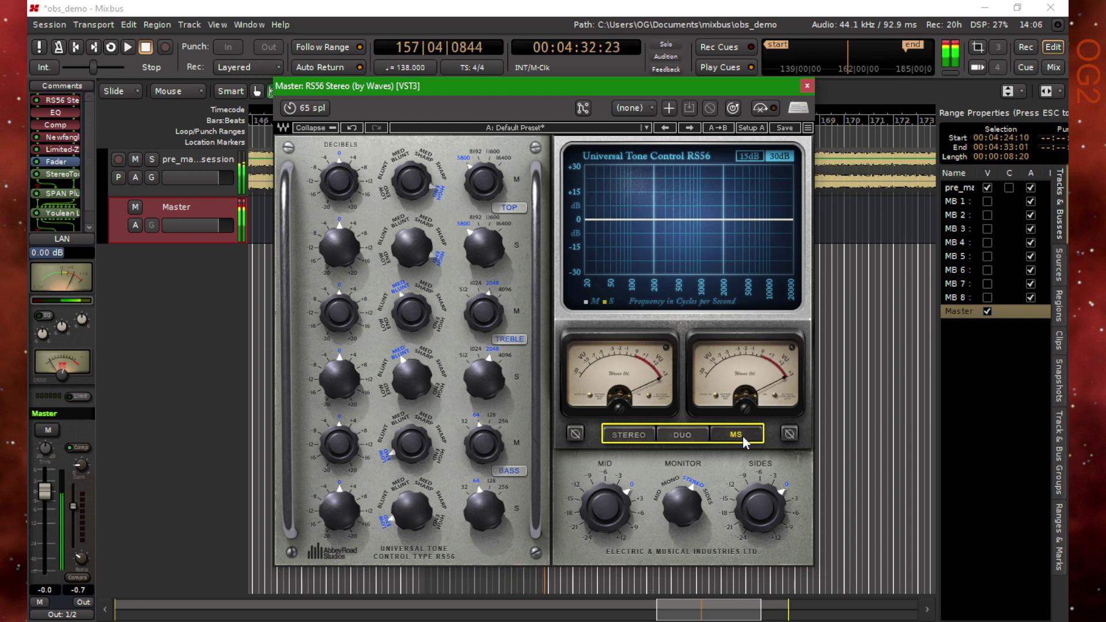
{"action": "scroll", "coordinate": [691, 502], "scroll_direction": "down", "scroll_amount": 2}
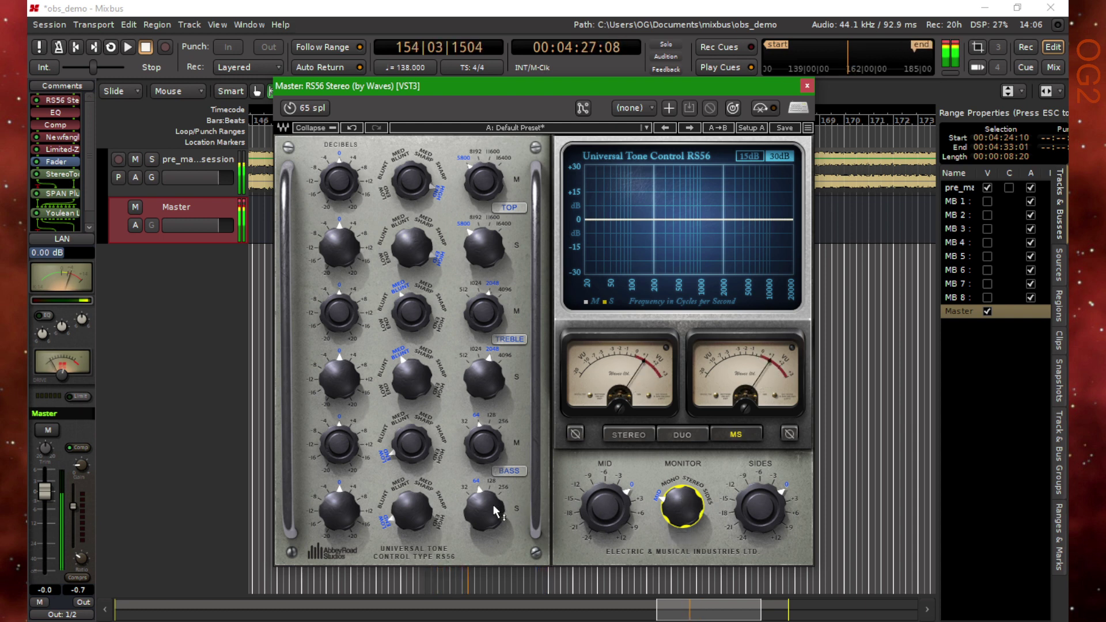
Cut the Mid channel's Bass band by about 2 dB and set the graph's display range to 15 dB
{"action": "mouse_move", "coordinate": [497, 511]}
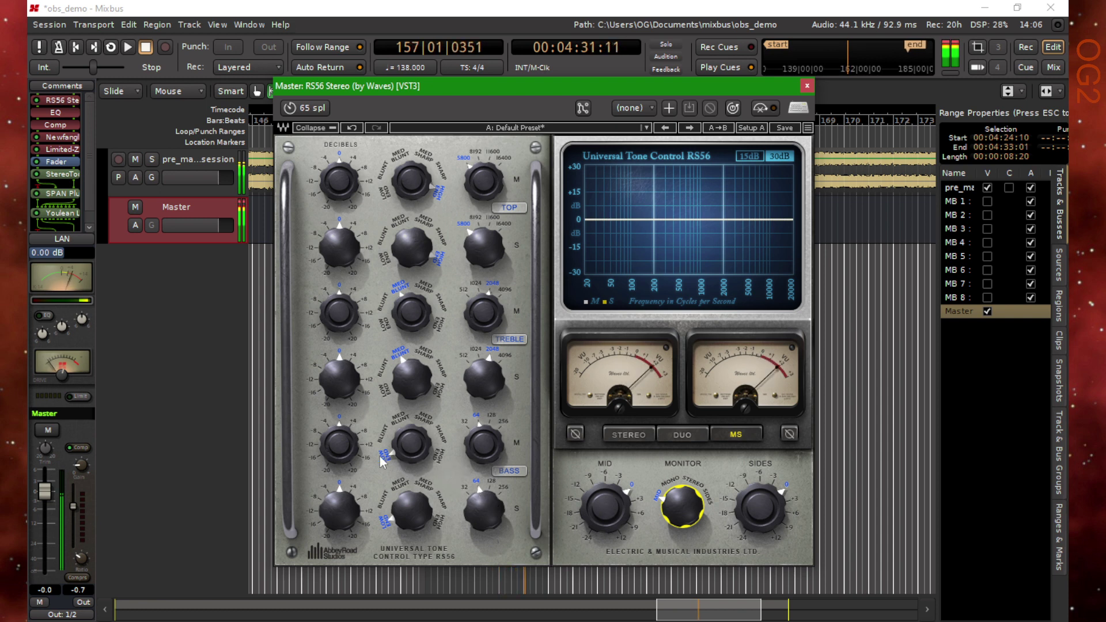
{"action": "mouse_move", "coordinate": [340, 447]}
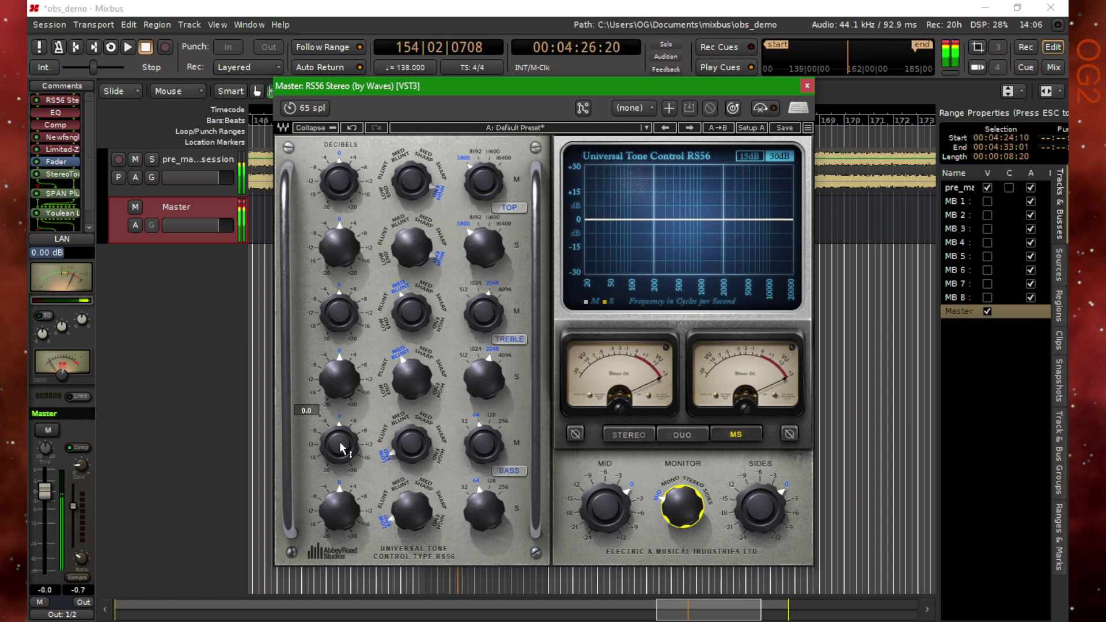
{"action": "mouse_move", "coordinate": [343, 449]}
{"action": "left_mouse_down"}
{"action": "mouse_move", "coordinate": [343, 502]}
{"action": "mouse_move", "coordinate": [343, 462]}
{"action": "left_mouse_up"}
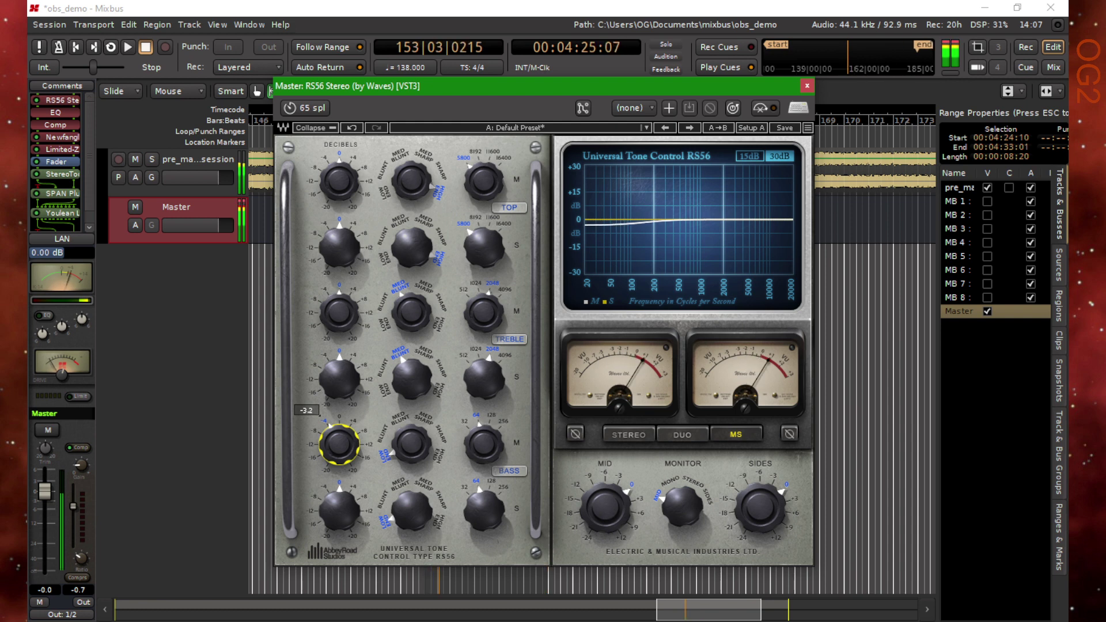
{"action": "left_click", "coordinate": [754, 154]}
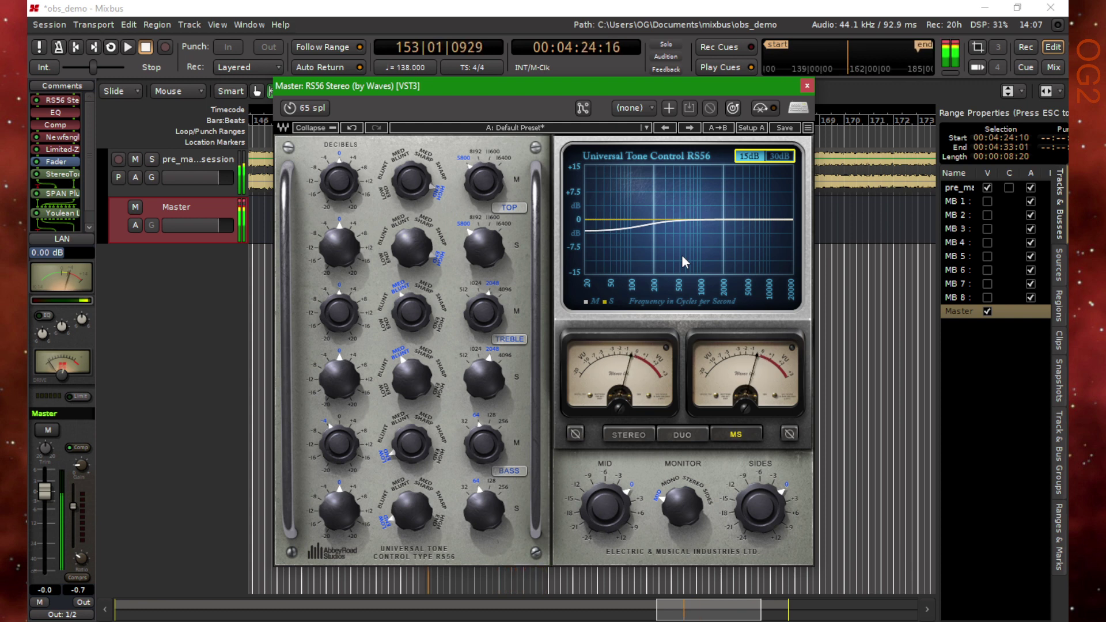
{"action": "mouse_move", "coordinate": [348, 459]}
{"action": "left_mouse_down"}
{"action": "mouse_move", "coordinate": [348, 446]}
{"action": "mouse_move", "coordinate": [345, 457]}
{"action": "left_mouse_up"}
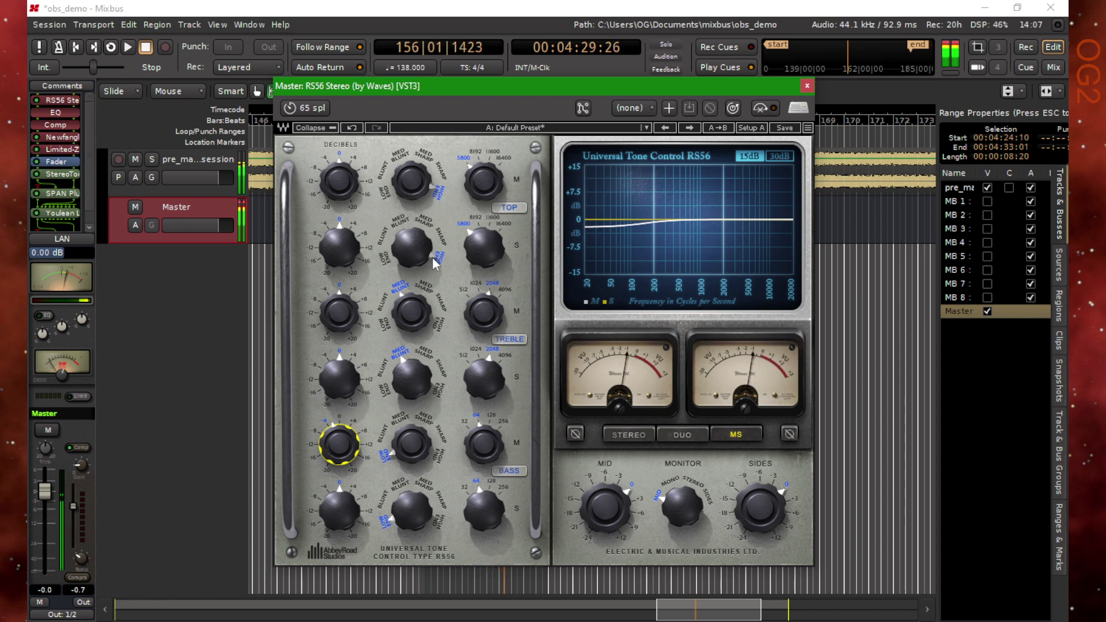
Set the Mid channel's Top band to 8192 Hz and boost it by about 2 dB
{"action": "left_click", "coordinate": [483, 180]}
{"action": "left_click_drag", "start_coordinate": [484, 179], "coordinate": [484, 173]}
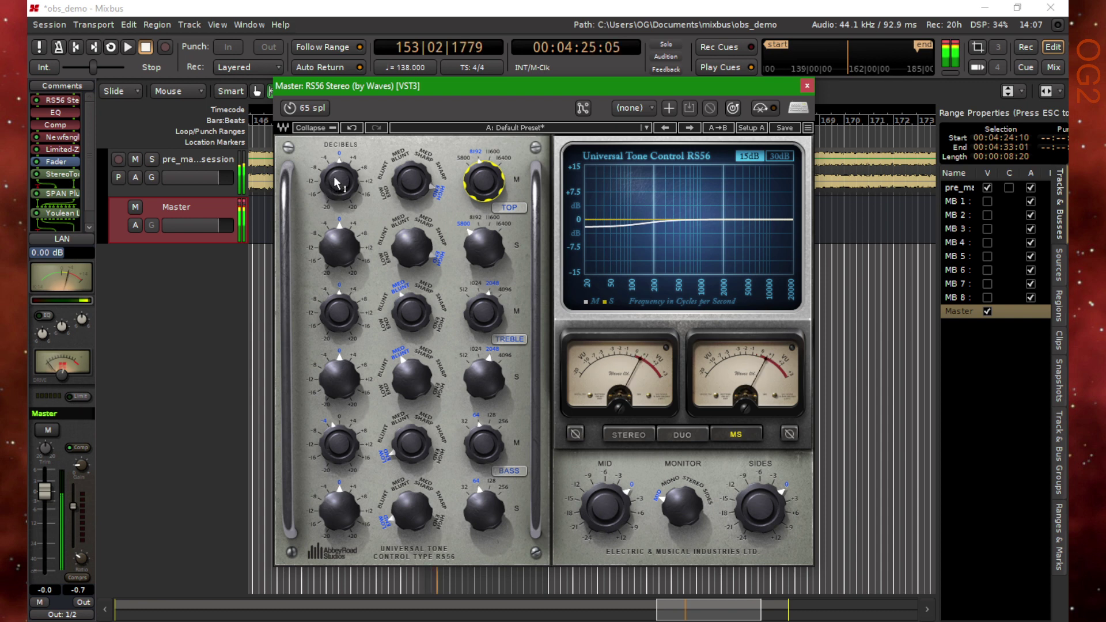
{"action": "mouse_move", "coordinate": [343, 183]}
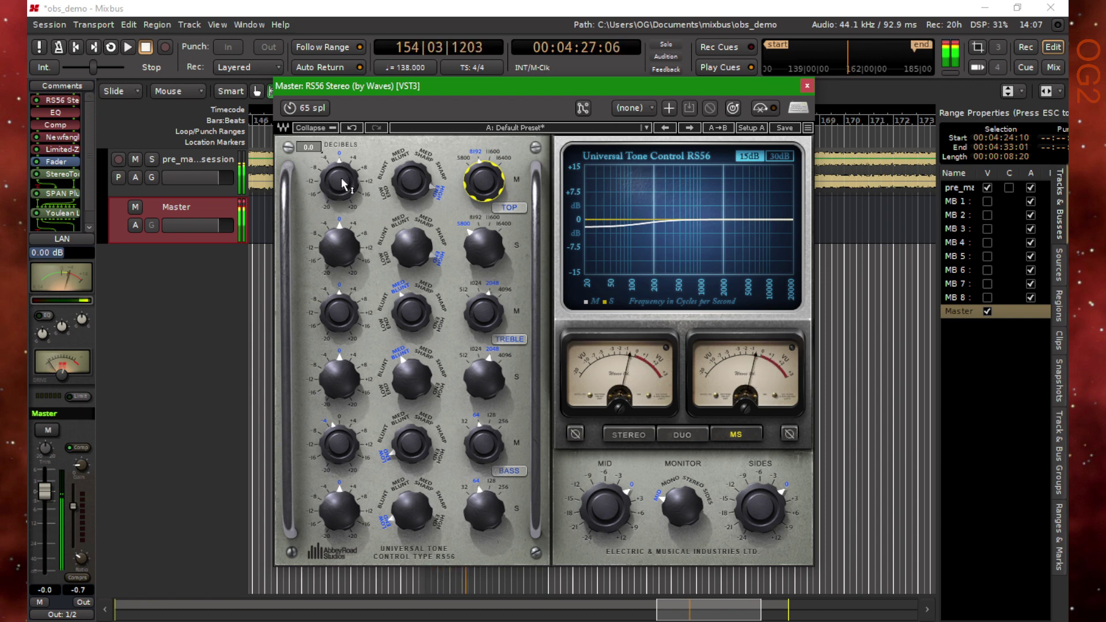
{"action": "mouse_move", "coordinate": [343, 183]}
{"action": "left_mouse_down"}
{"action": "mouse_move", "coordinate": [342, 161]}
{"action": "mouse_move", "coordinate": [343, 175]}
{"action": "left_mouse_up"}
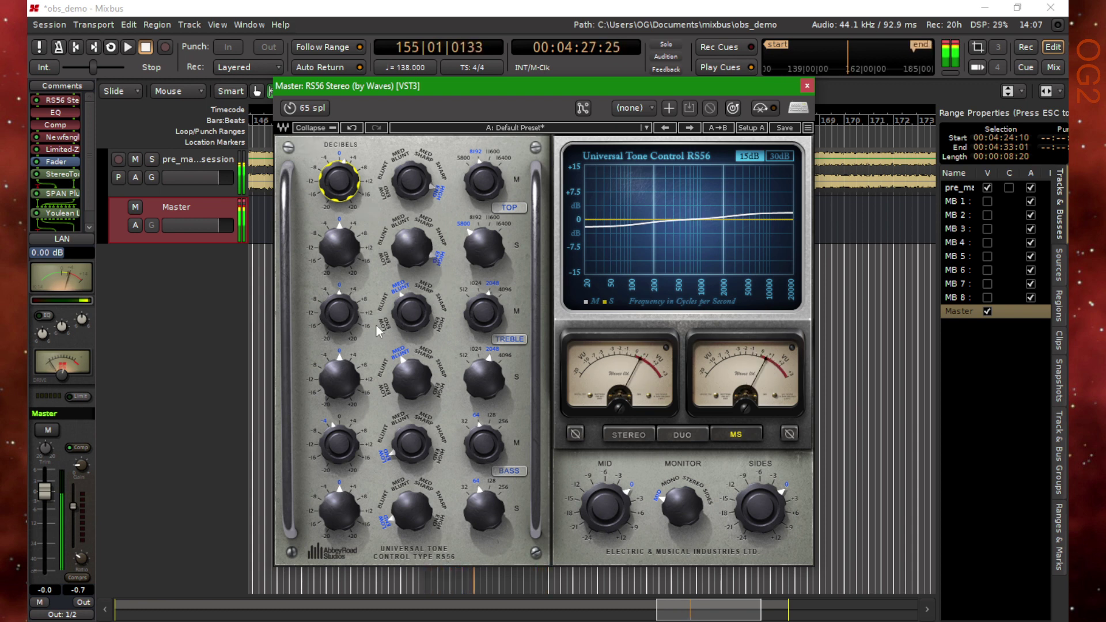
Set the Mid channel's Treble band to 4096 Hz with a slight gain boost
{"action": "left_click_drag", "start_coordinate": [345, 325], "coordinate": [345, 302]}
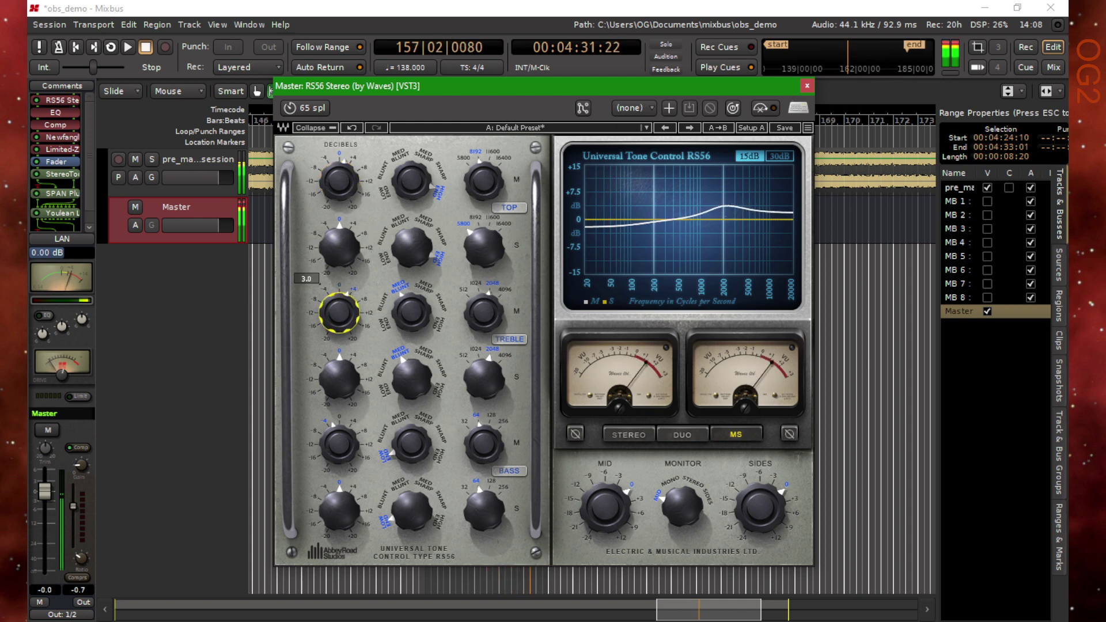
{"action": "mouse_move", "coordinate": [481, 325]}
{"action": "left_mouse_down"}
{"action": "mouse_move", "coordinate": [482, 337]}
{"action": "mouse_move", "coordinate": [484, 317]}
{"action": "left_mouse_up"}
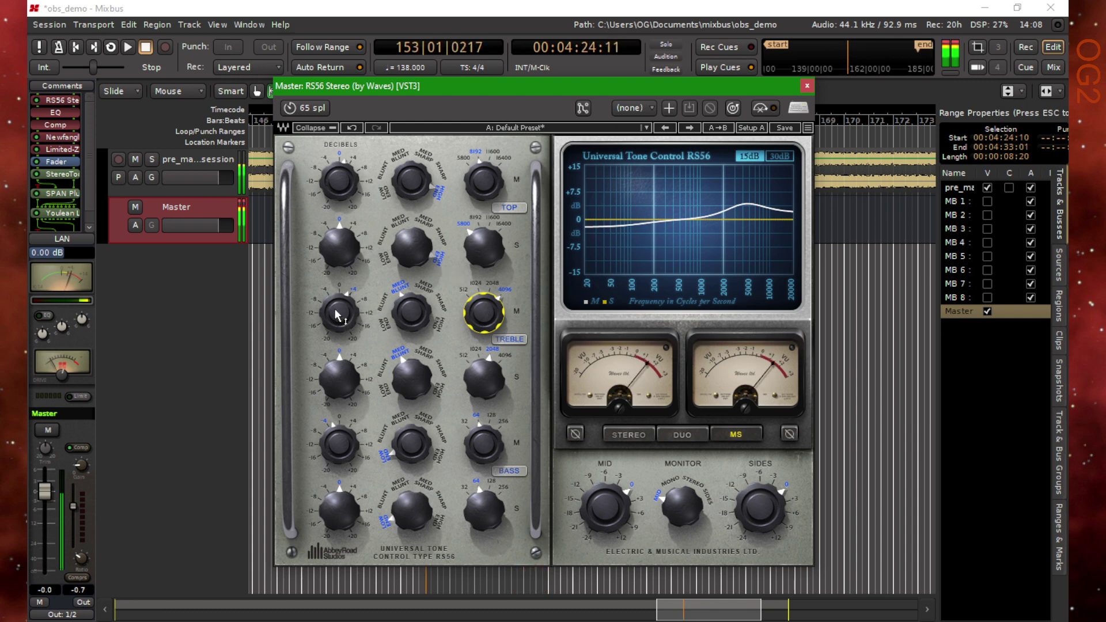
{"action": "mouse_move", "coordinate": [338, 313]}
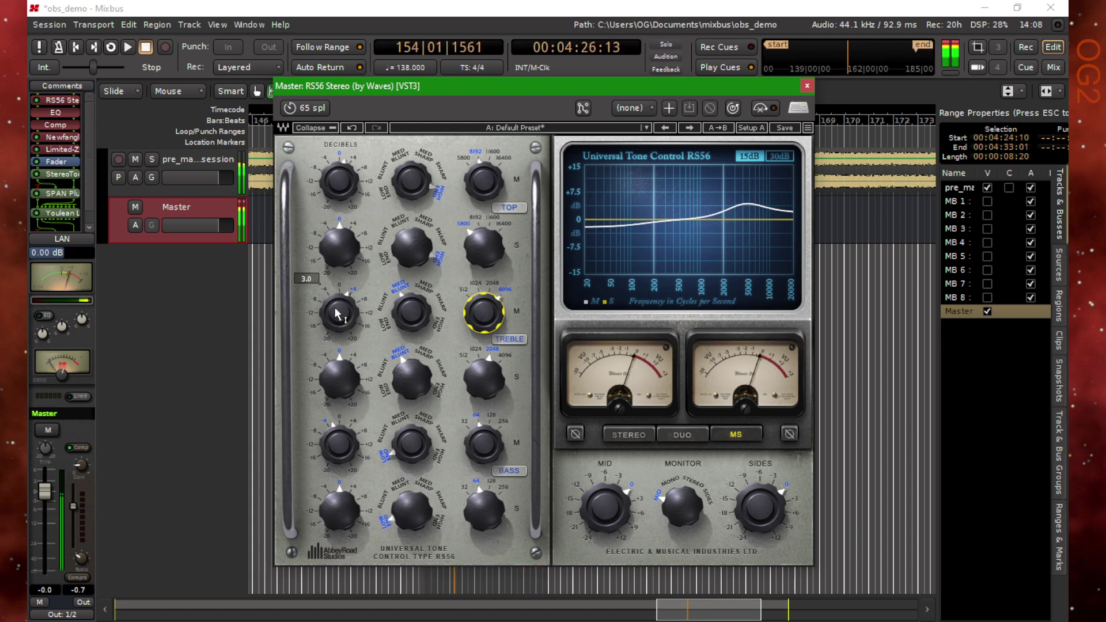
{"action": "left_click_drag", "start_coordinate": [338, 314], "coordinate": [338, 339]}
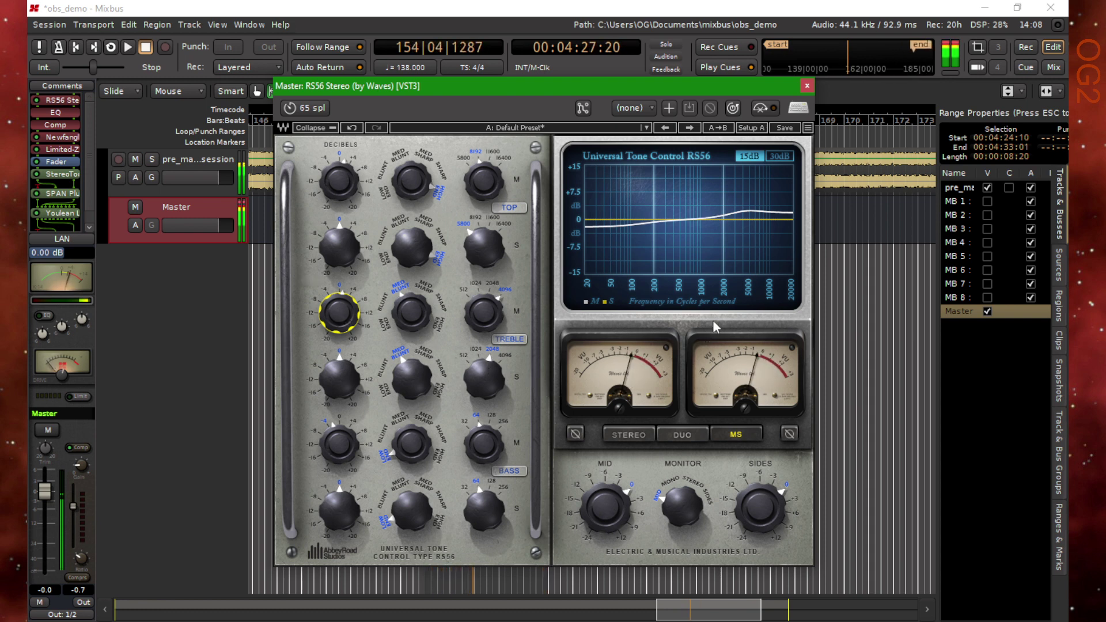
Compare the Mid equalization against bypass, and switch the monitor to Sides for playback
{"action": "key", "text": "space"}
{"action": "left_click", "coordinate": [763, 108]}
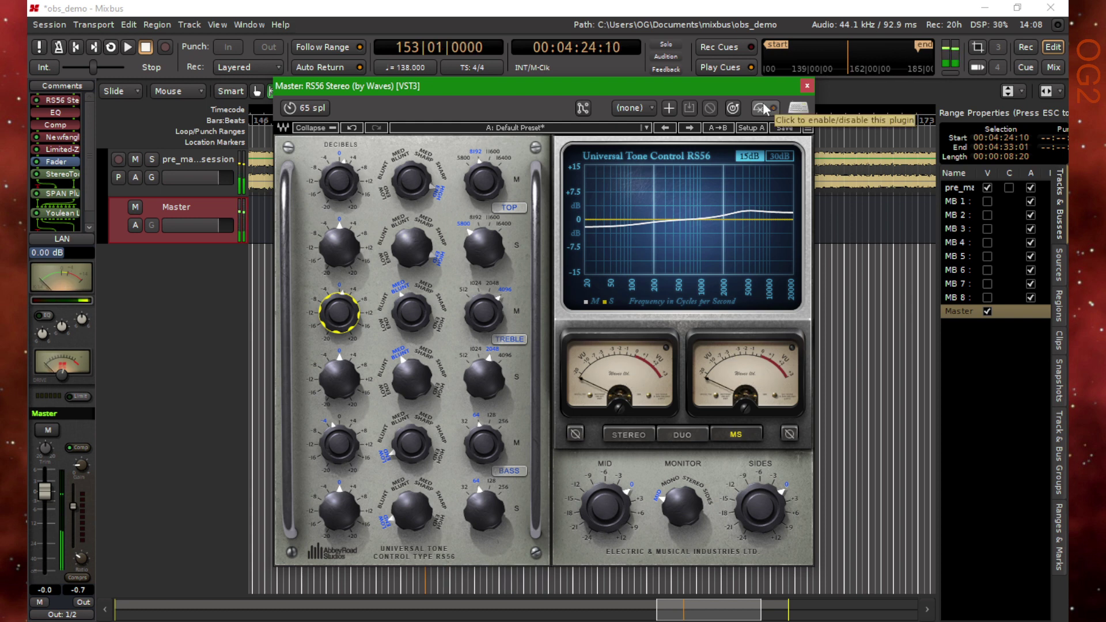
{"action": "left_click_drag", "start_coordinate": [696, 506], "coordinate": [697, 487]}
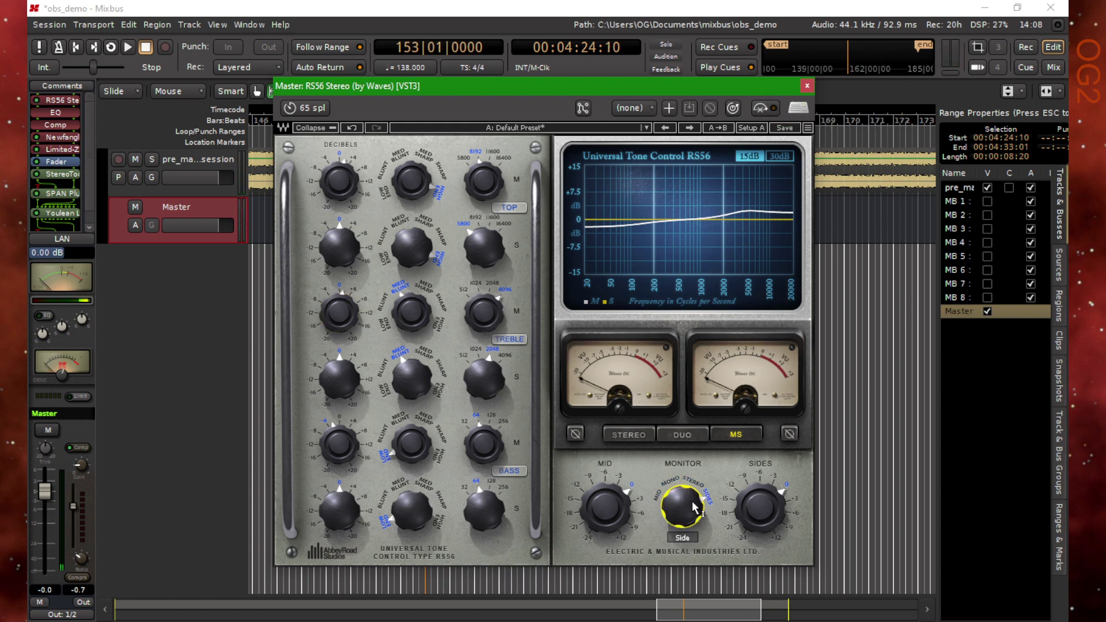
{"action": "key", "text": "space"}
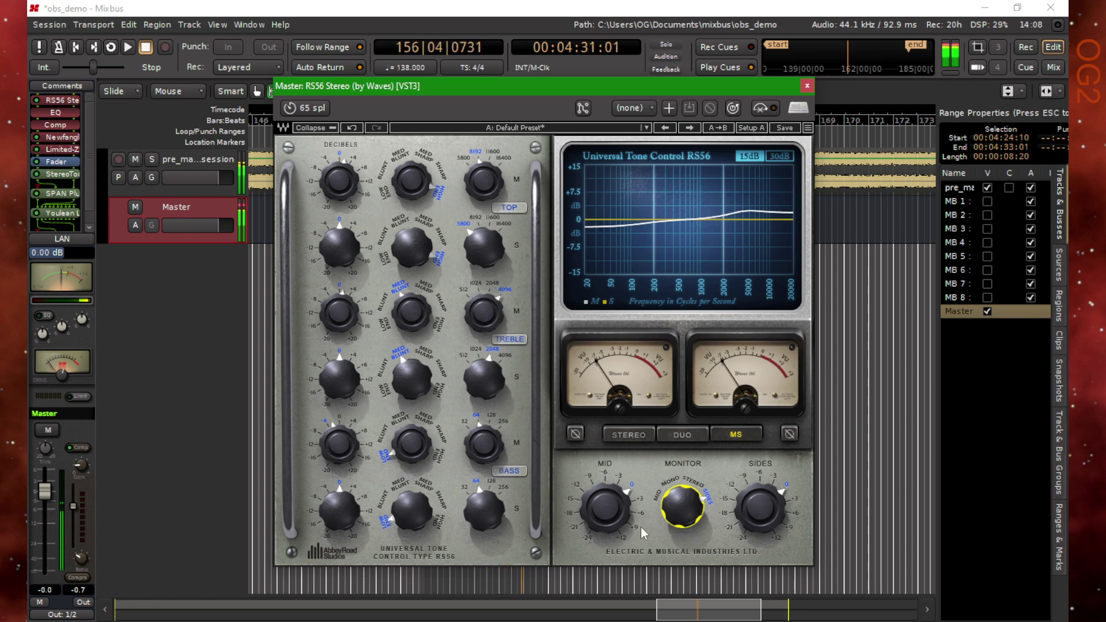
Set the Side channel's Bass band to 32 Hz and cut it by about 10 dB
{"action": "left_click", "coordinate": [341, 510]}
{"action": "left_click_drag", "start_coordinate": [341, 511], "coordinate": [341, 538]}
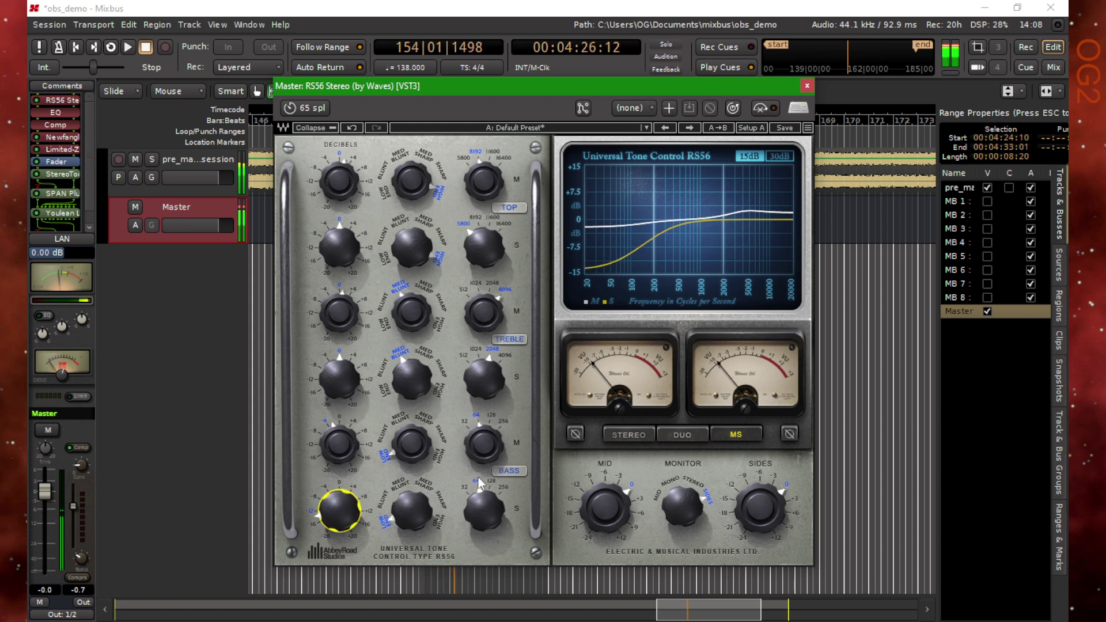
{"action": "left_click_drag", "start_coordinate": [484, 509], "coordinate": [484, 521]}
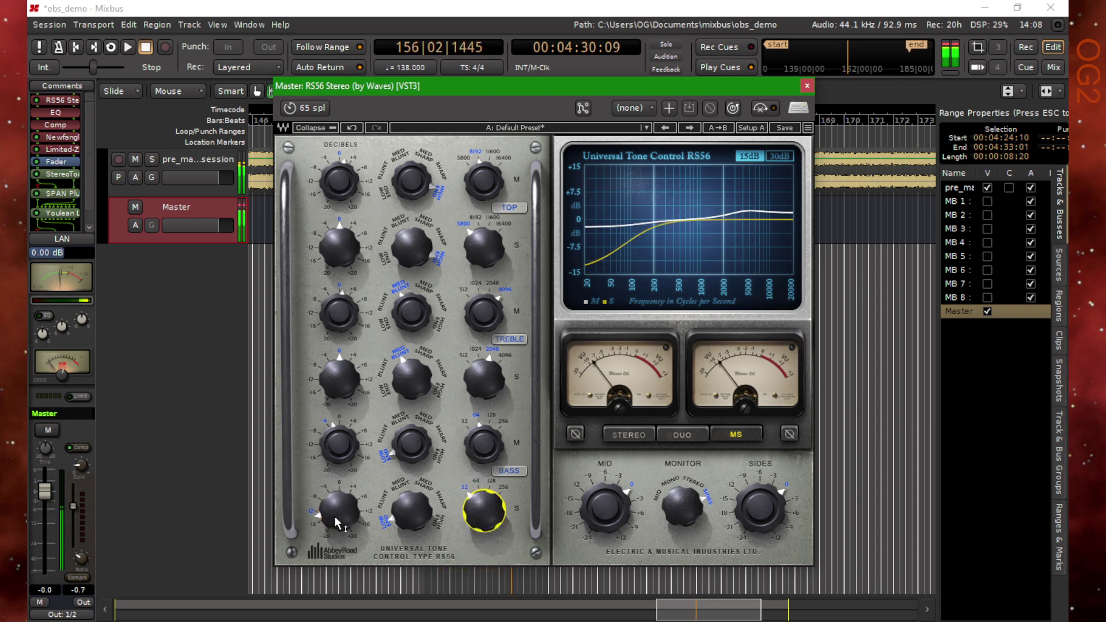
{"action": "mouse_move", "coordinate": [338, 525]}
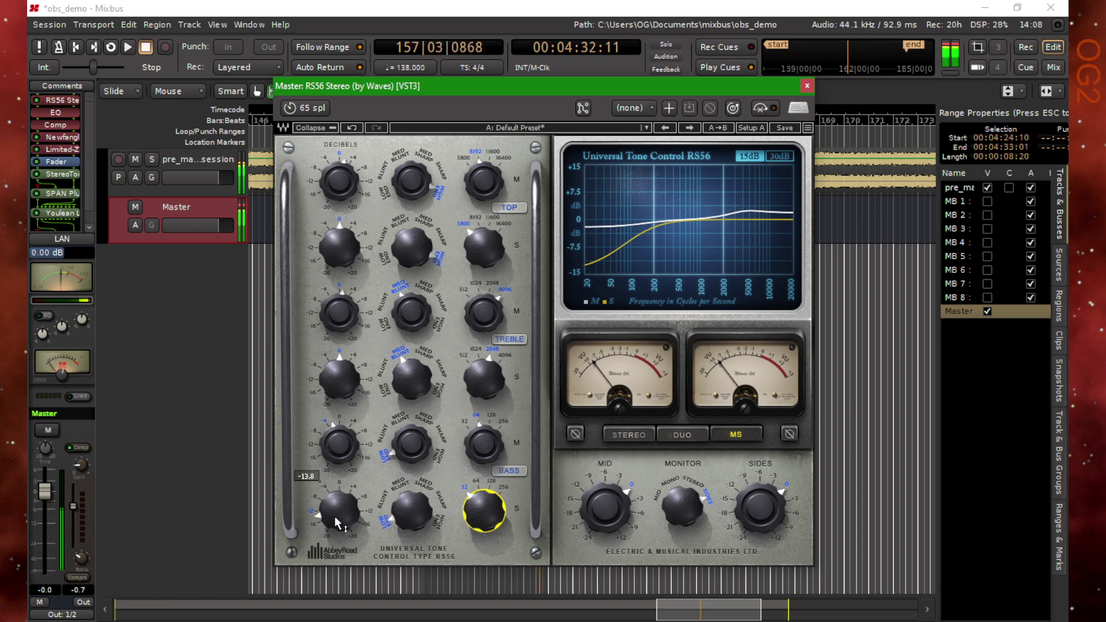
{"action": "left_click_drag", "start_coordinate": [337, 524], "coordinate": [337, 513]}
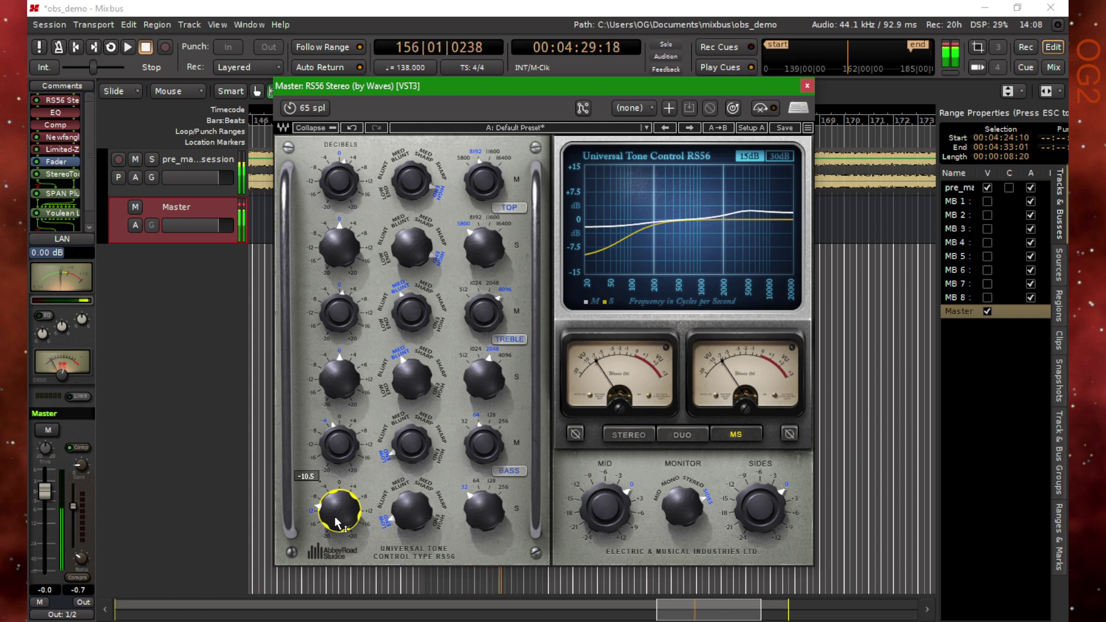
{"action": "mouse_move", "coordinate": [338, 524]}
{"action": "left_mouse_down"}
{"action": "mouse_move", "coordinate": [337, 537]}
{"action": "mouse_move", "coordinate": [337, 518]}
{"action": "left_mouse_up"}
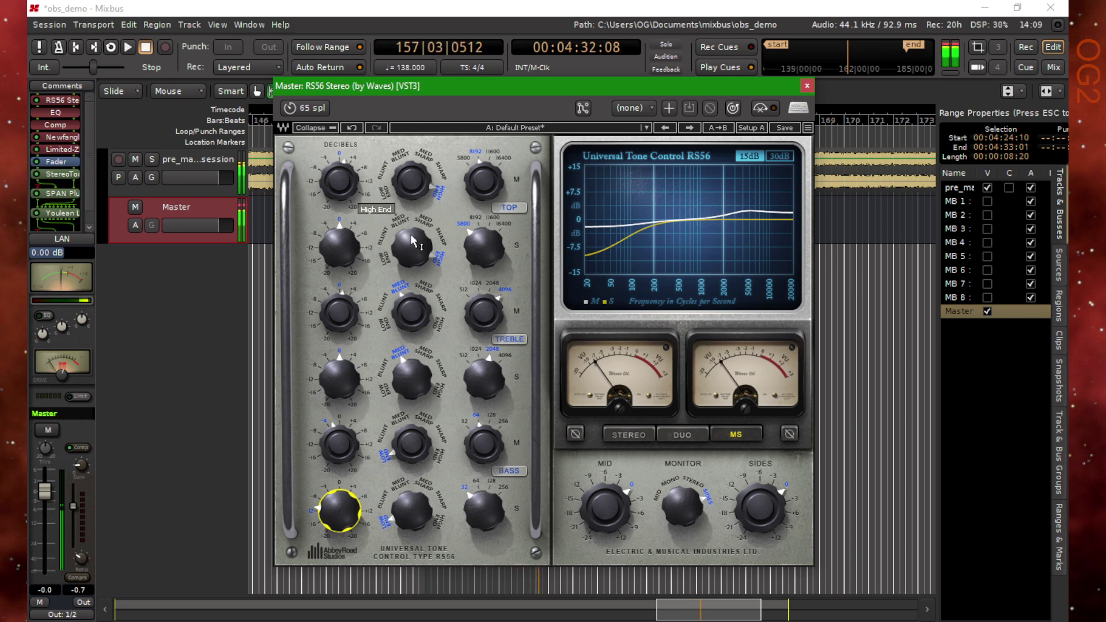
Set the Side channel's Top band to a Med Sharp curve at 8192 Hz with a slight gain cut
{"action": "left_click_drag", "start_coordinate": [412, 240], "coordinate": [413, 246]}
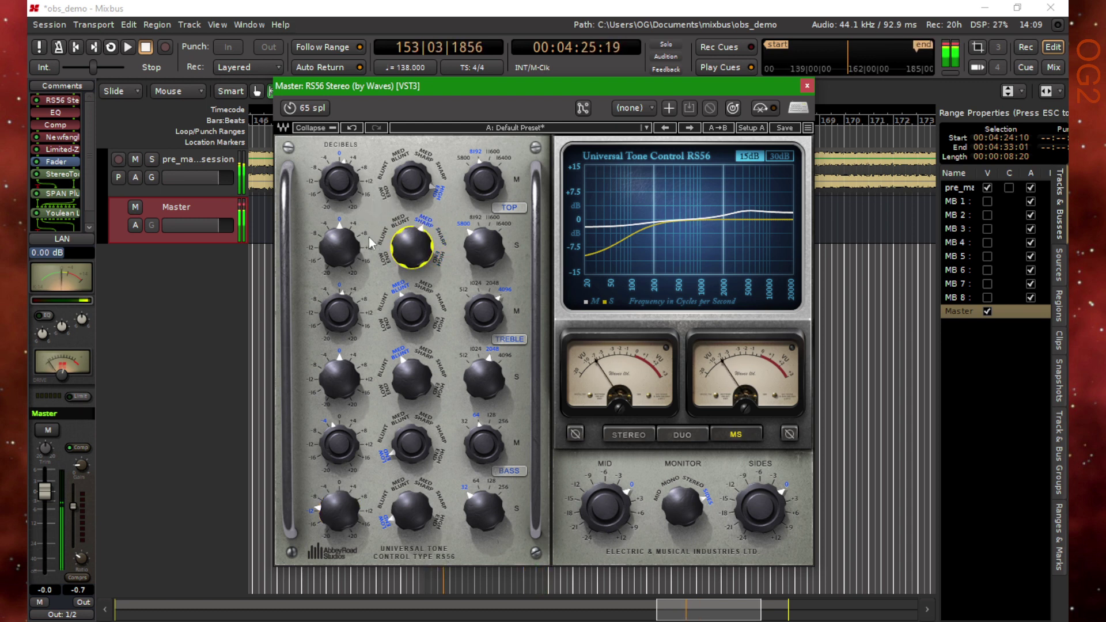
{"action": "mouse_move", "coordinate": [345, 244]}
{"action": "left_mouse_down"}
{"action": "mouse_move", "coordinate": [345, 288]}
{"action": "mouse_move", "coordinate": [341, 239]}
{"action": "left_mouse_up"}
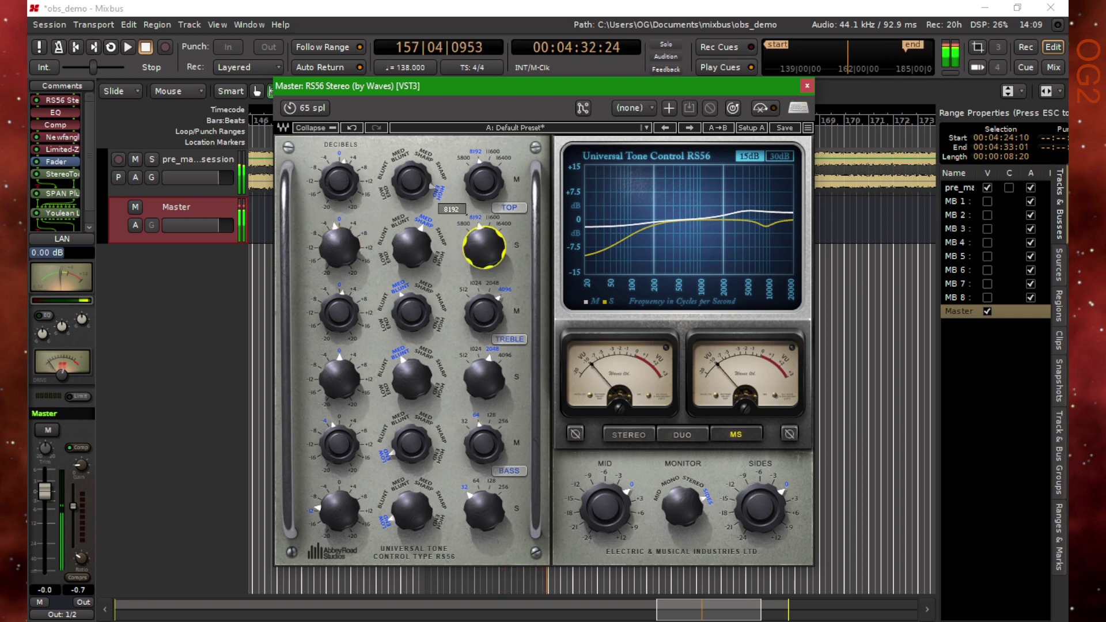
{"action": "left_click", "coordinate": [344, 245]}
{"action": "mouse_move", "coordinate": [345, 245]}
{"action": "left_mouse_down"}
{"action": "mouse_move", "coordinate": [344, 235]}
{"action": "mouse_move", "coordinate": [342, 248]}
{"action": "left_mouse_up"}
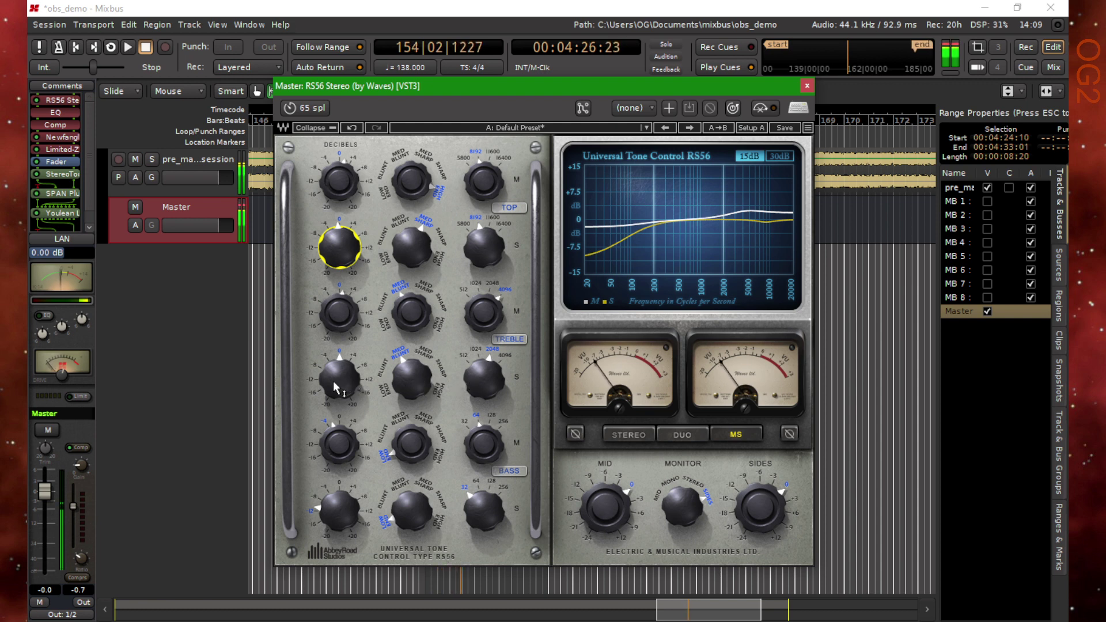
Set the Side channel's Treble band to a High End curve at 4096 Hz with a boost of about 2 dB
{"action": "left_click_drag", "start_coordinate": [336, 387], "coordinate": [336, 371]}
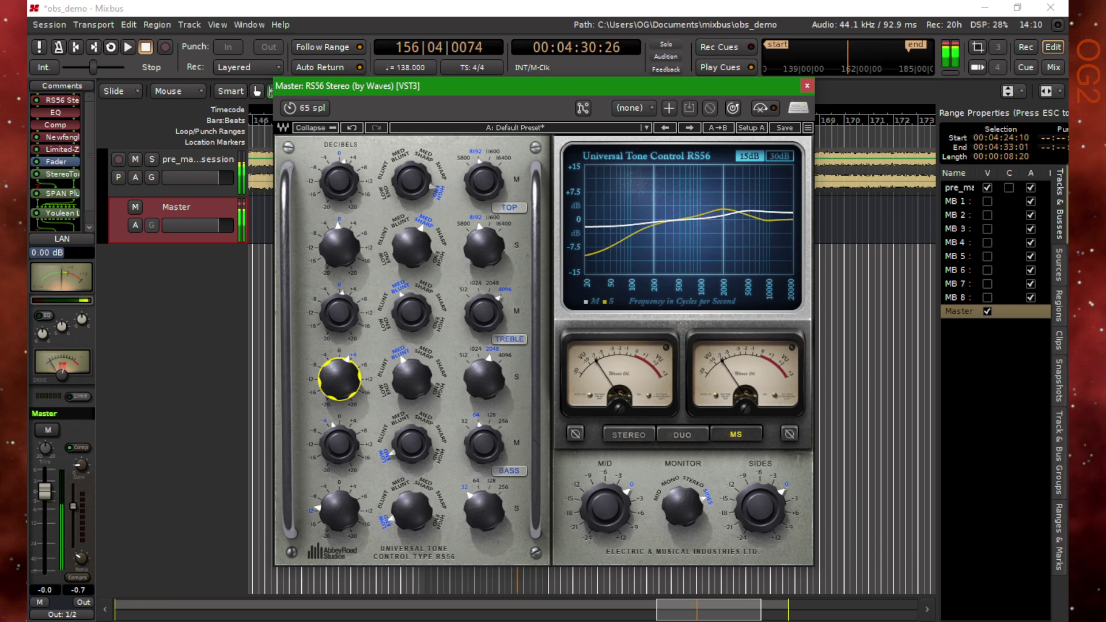
{"action": "left_click", "coordinate": [416, 385]}
{"action": "left_click_drag", "start_coordinate": [415, 385], "coordinate": [416, 366]}
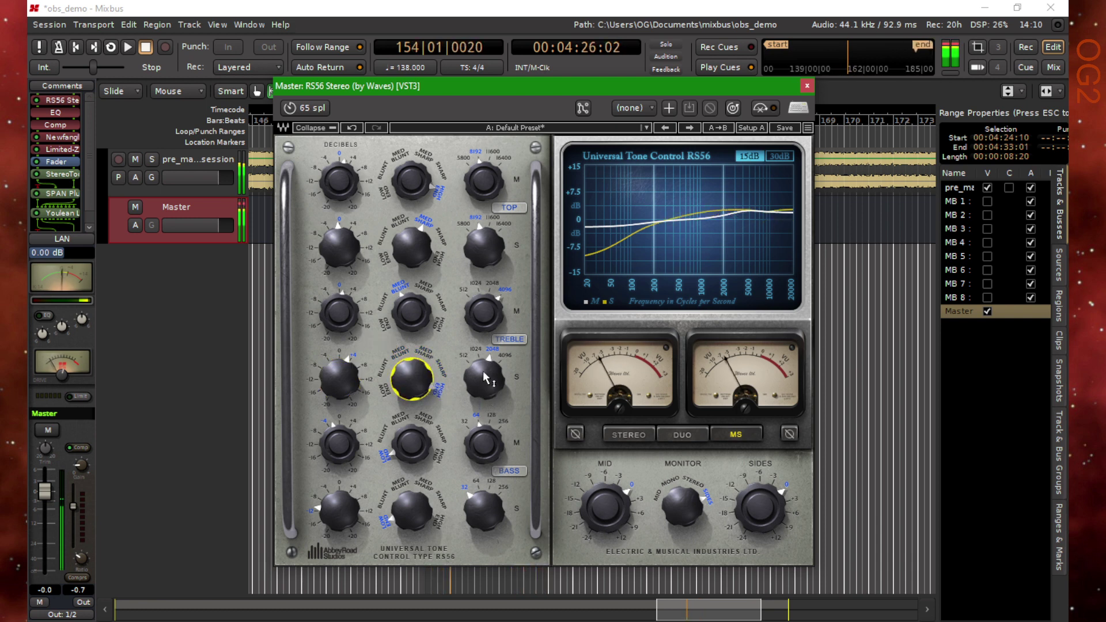
{"action": "mouse_move", "coordinate": [485, 379]}
{"action": "left_mouse_down"}
{"action": "mouse_move", "coordinate": [485, 400]}
{"action": "mouse_move", "coordinate": [486, 368]}
{"action": "left_mouse_up"}
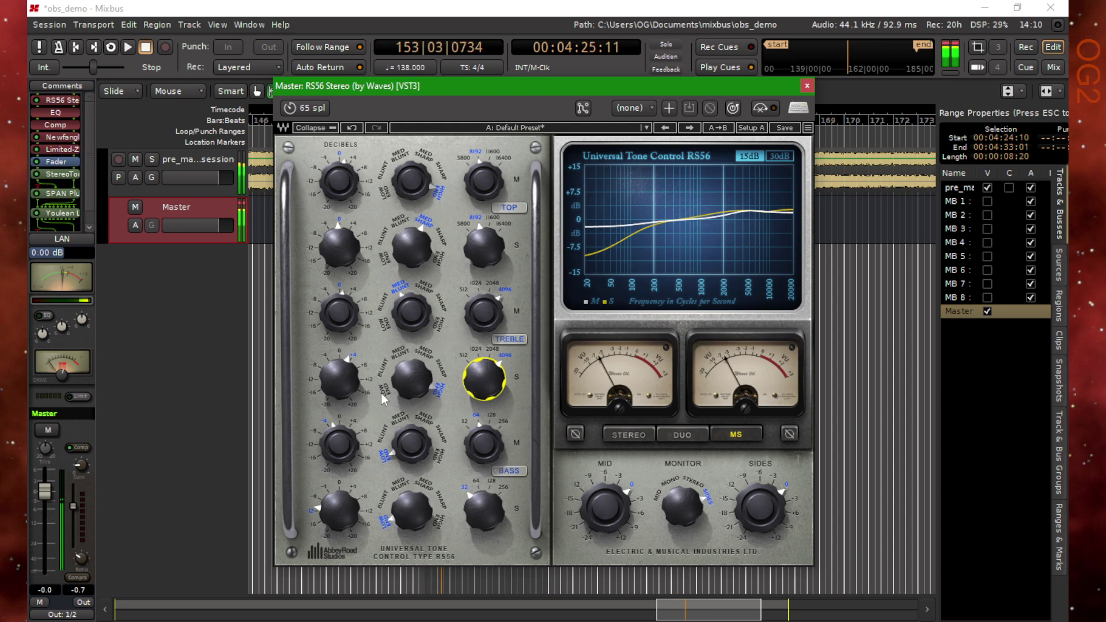
{"action": "mouse_move", "coordinate": [339, 379]}
{"action": "left_mouse_down"}
{"action": "mouse_move", "coordinate": [339, 359]}
{"action": "mouse_move", "coordinate": [339, 382]}
{"action": "left_mouse_up"}
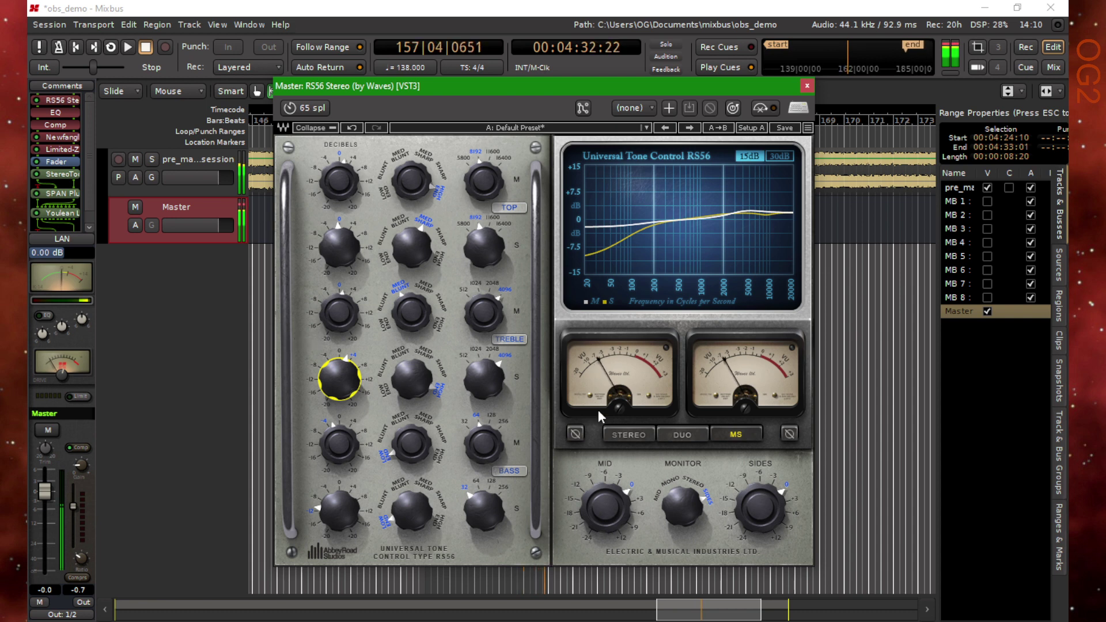
Return the monitor to Stereo and compare the full equalized signal against bypass
{"action": "left_click_drag", "start_coordinate": [683, 512], "coordinate": [685, 521]}
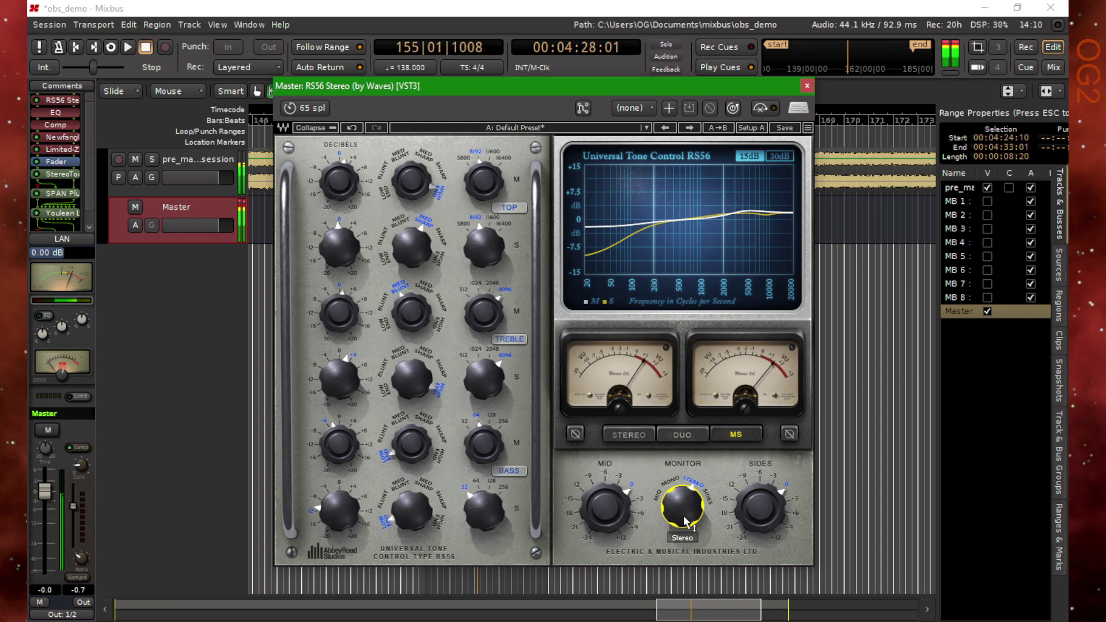
{"action": "left_click", "coordinate": [762, 108]}
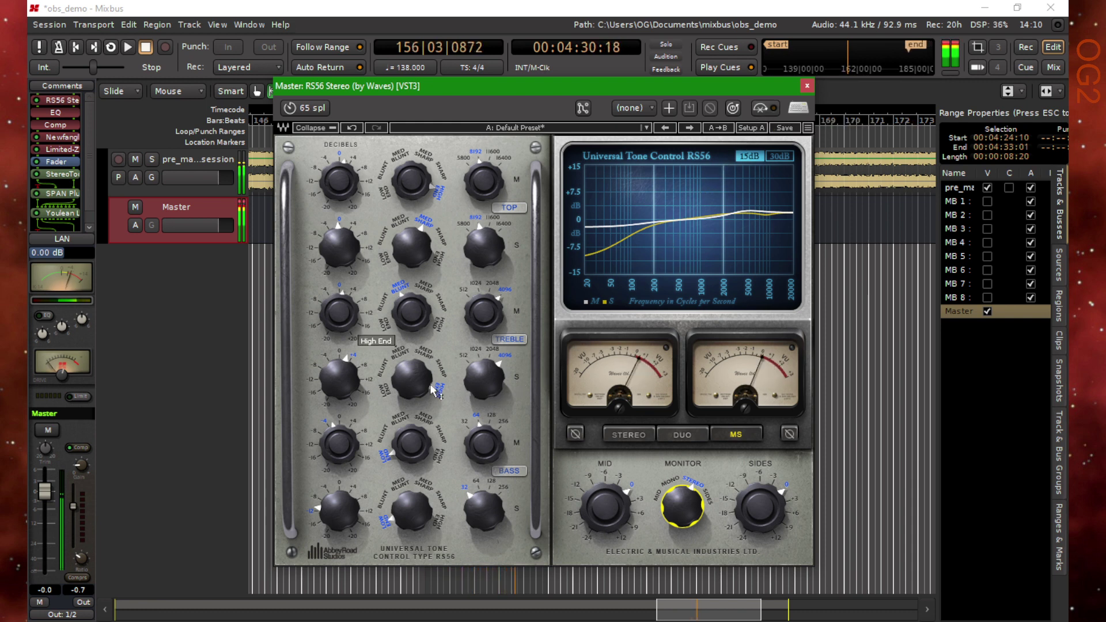
Fine-tune the gain of the Side channel's Top band
{"action": "left_click_drag", "start_coordinate": [339, 246], "coordinate": [340, 255]}
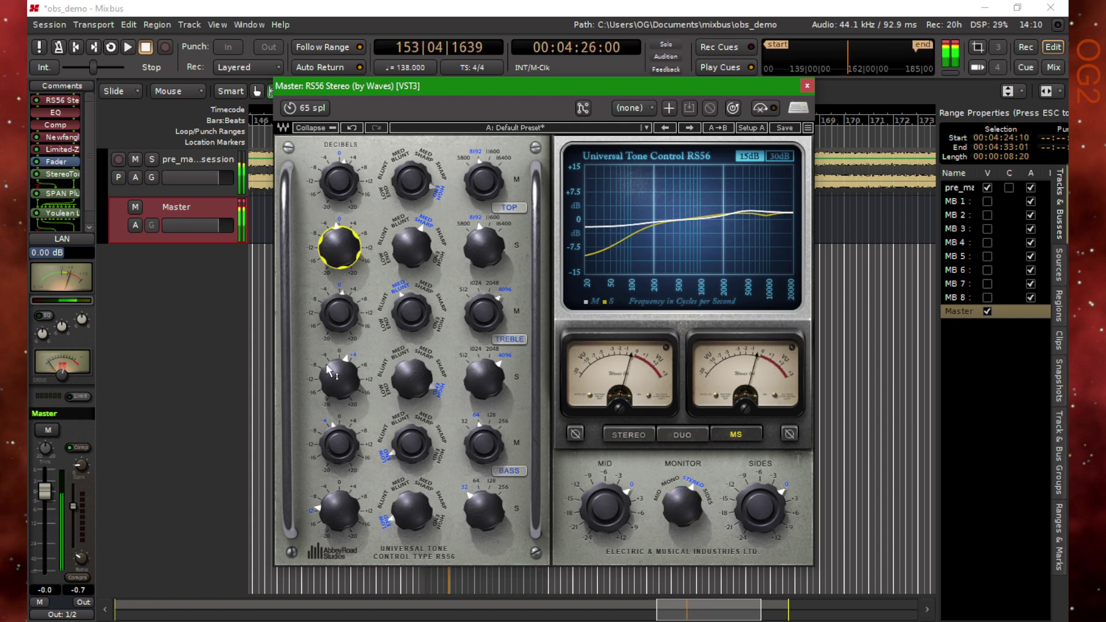
Set the Side channel's Treble gain to 2.5 dB and fine-tune the Mid channel's Bass cut to about -2 dB
{"action": "left_click_drag", "start_coordinate": [329, 371], "coordinate": [333, 379]}
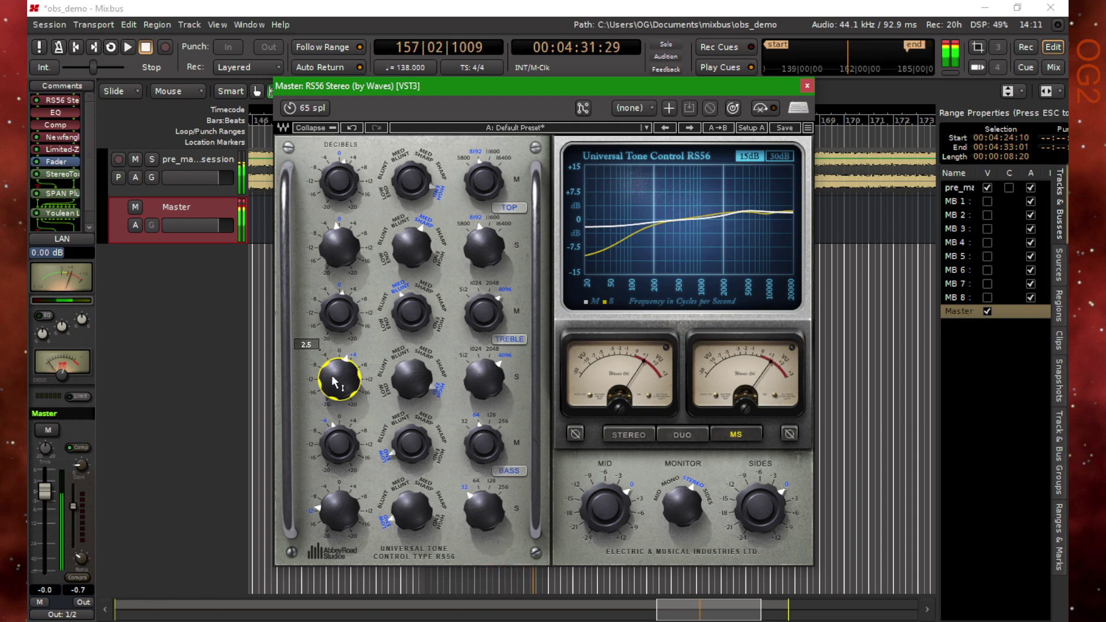
{"action": "mouse_move", "coordinate": [333, 448]}
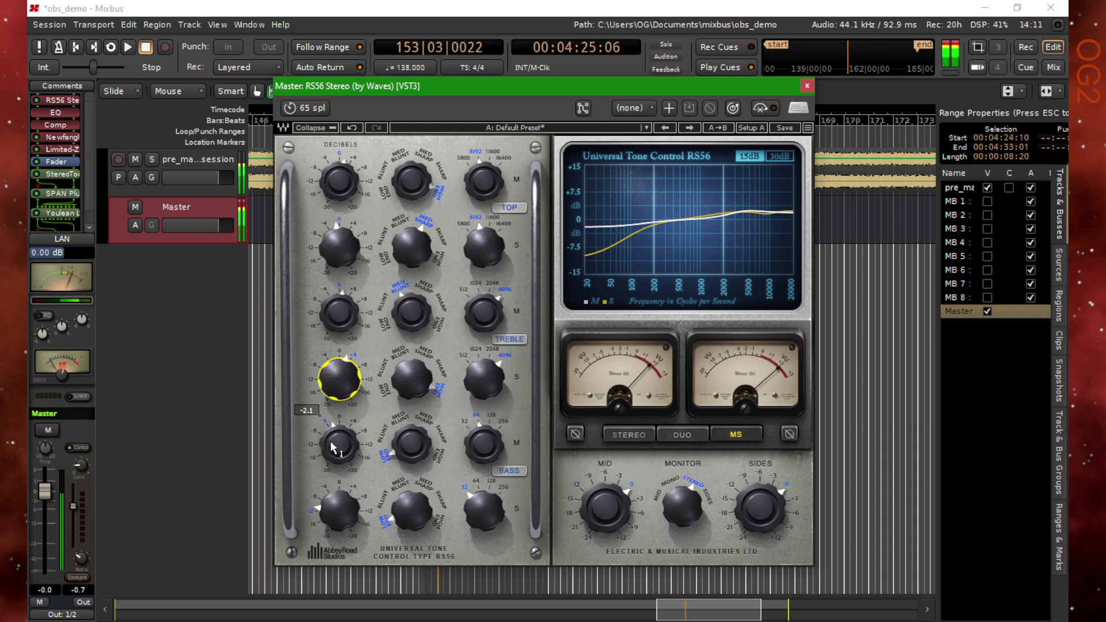
{"action": "mouse_move", "coordinate": [333, 448]}
{"action": "left_mouse_down"}
{"action": "mouse_move", "coordinate": [333, 473]}
{"action": "mouse_move", "coordinate": [333, 447]}
{"action": "left_mouse_up"}
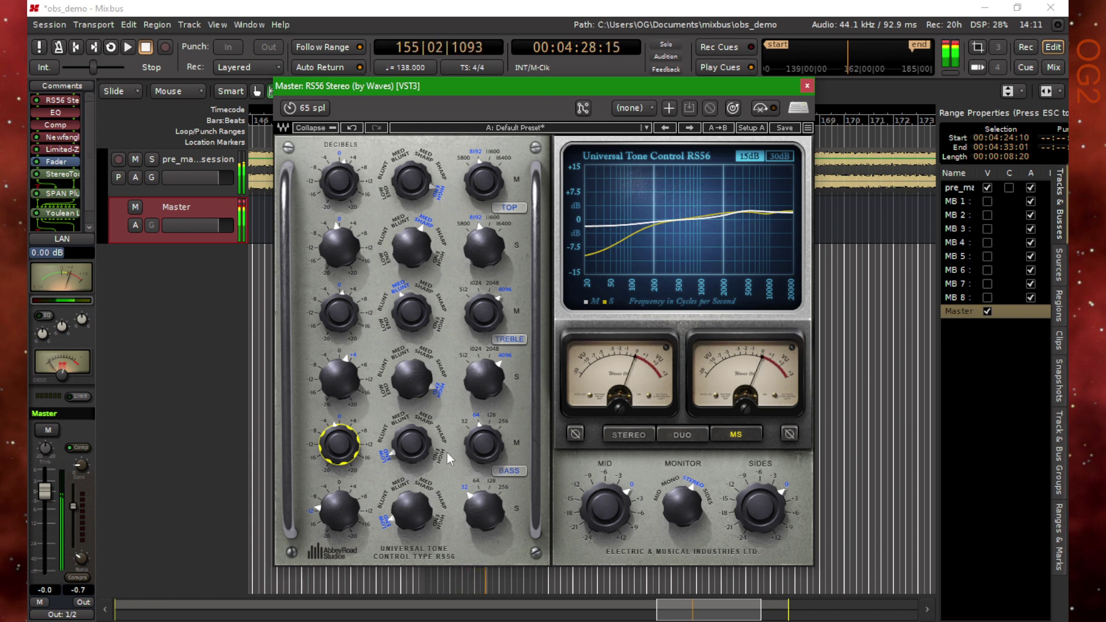
Compare the equalized master against bypass, then restart playback from the beginning of the selected range
{"action": "left_click", "coordinate": [772, 111]}
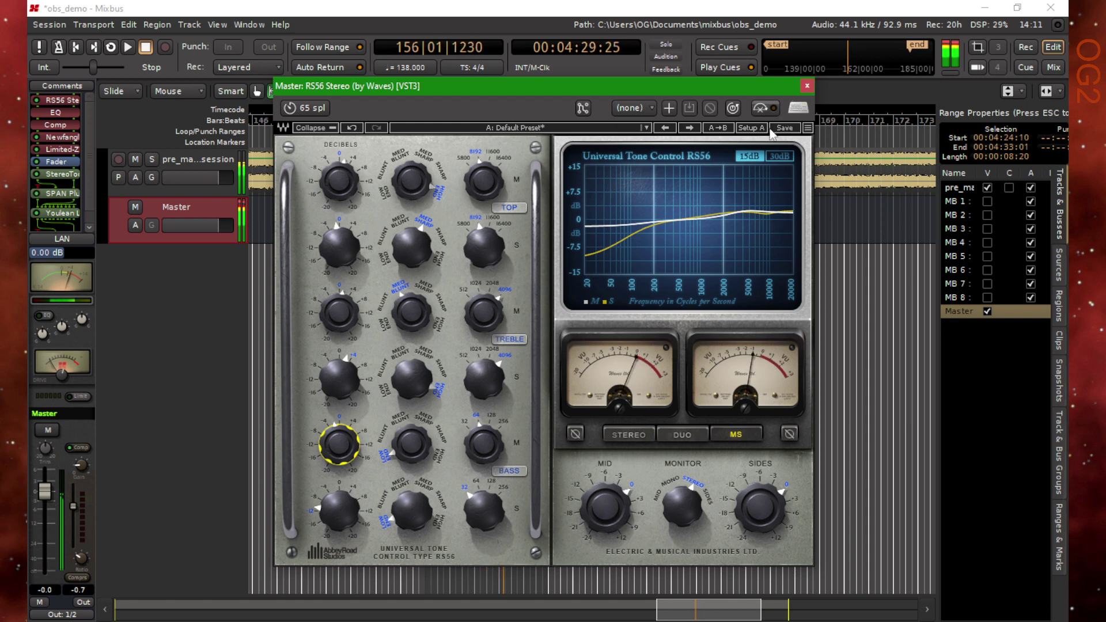
{"action": "key", "text": "space"}
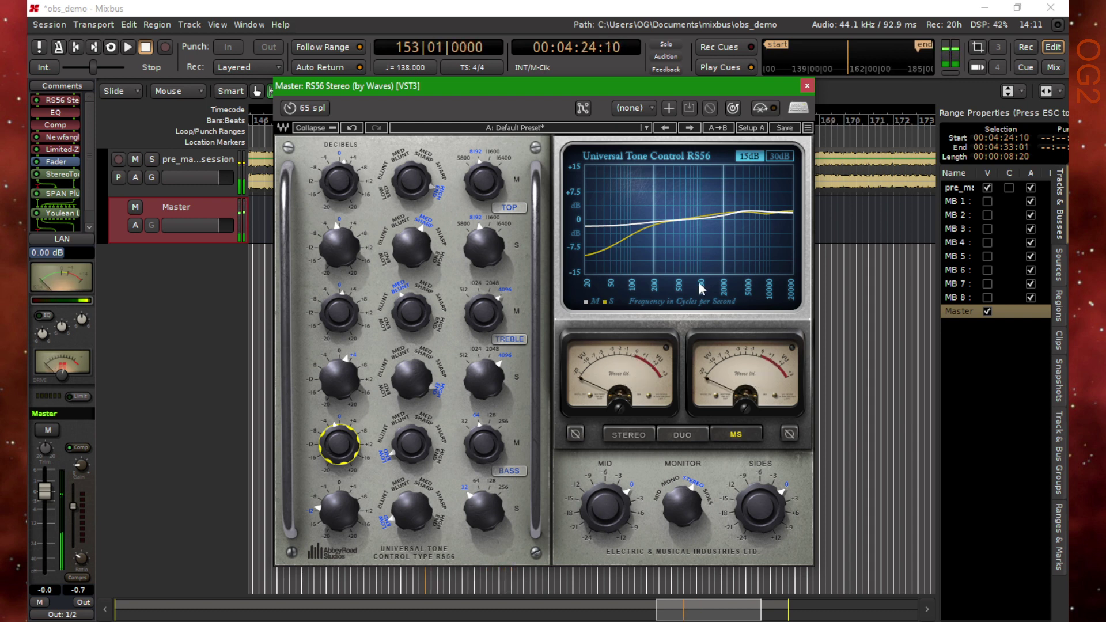
{"action": "key", "text": "space"}
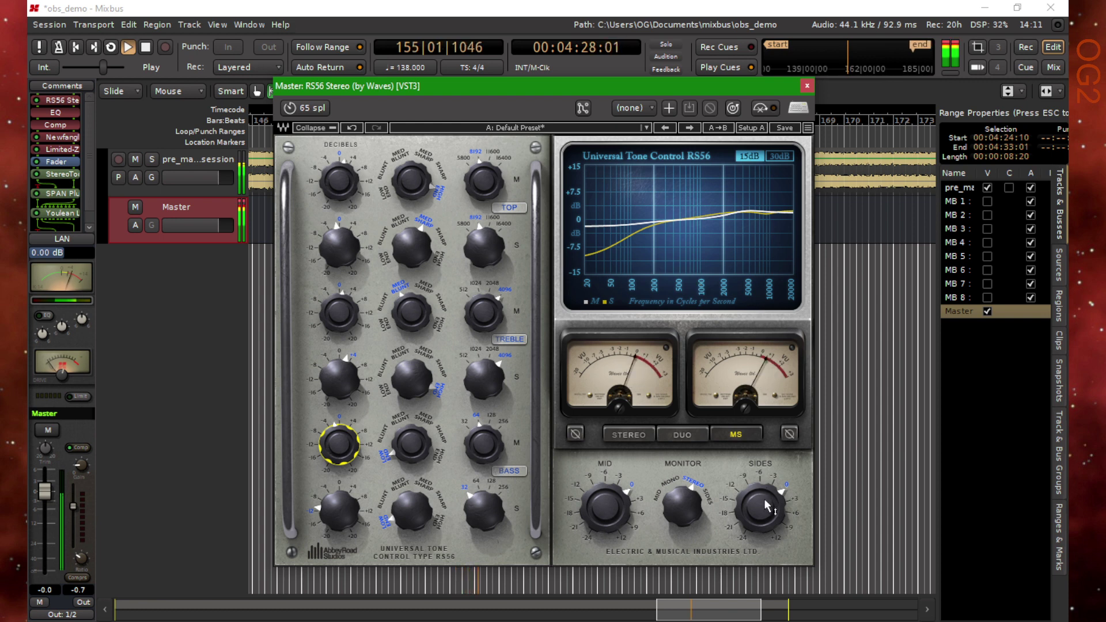
Raise the Sides output level to 1.0 dB and check the result against bypass
{"action": "left_click", "coordinate": [765, 501]}
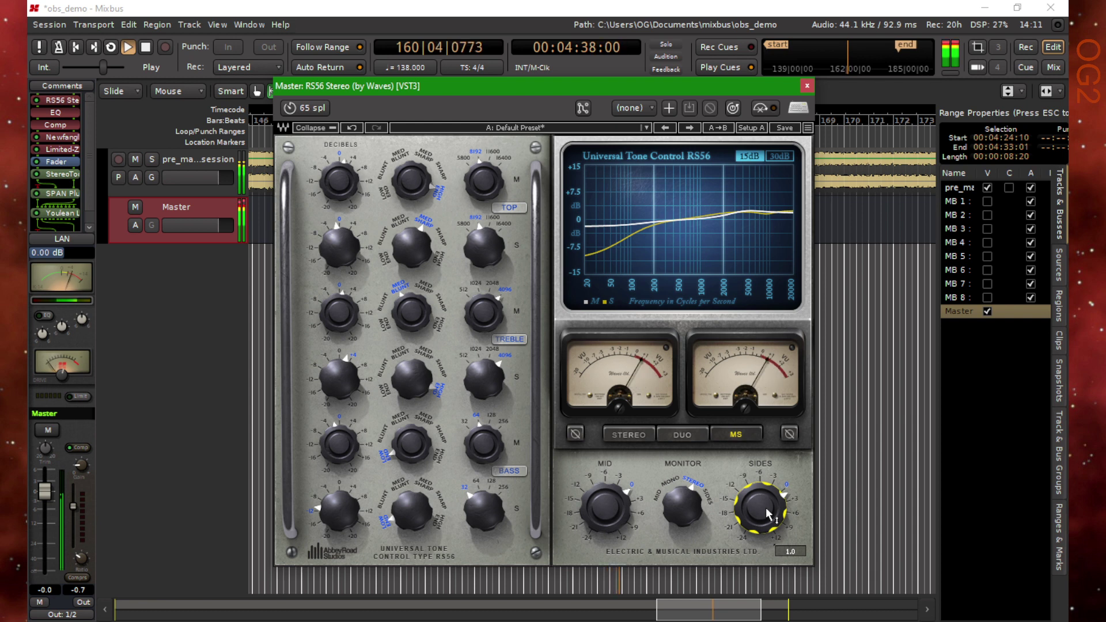
{"action": "left_click", "coordinate": [768, 112]}
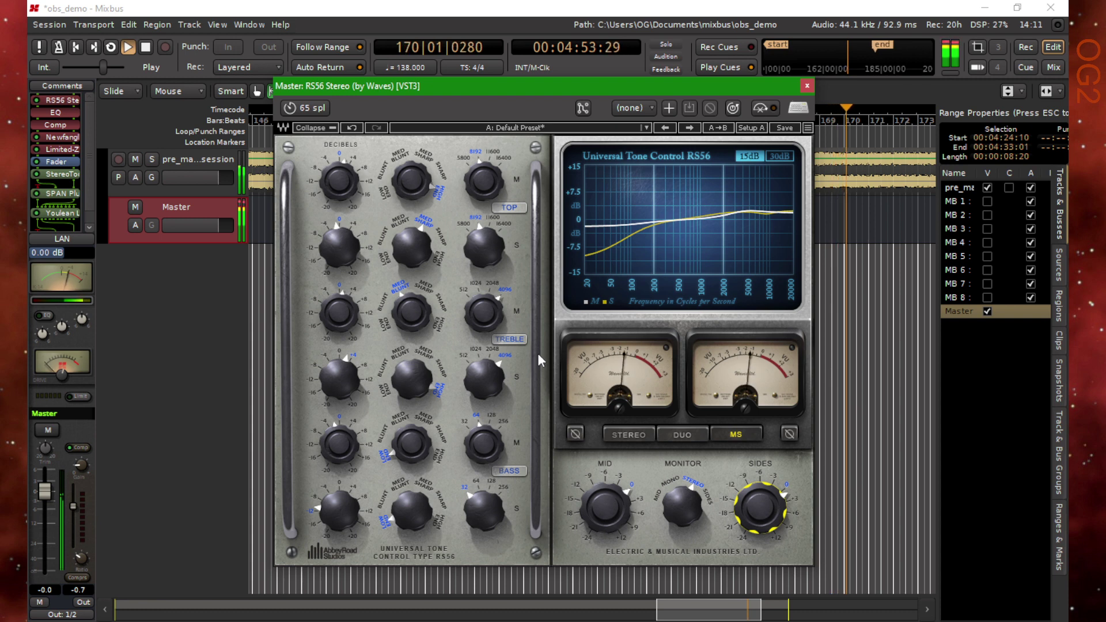
{"action": "key", "text": "space"}
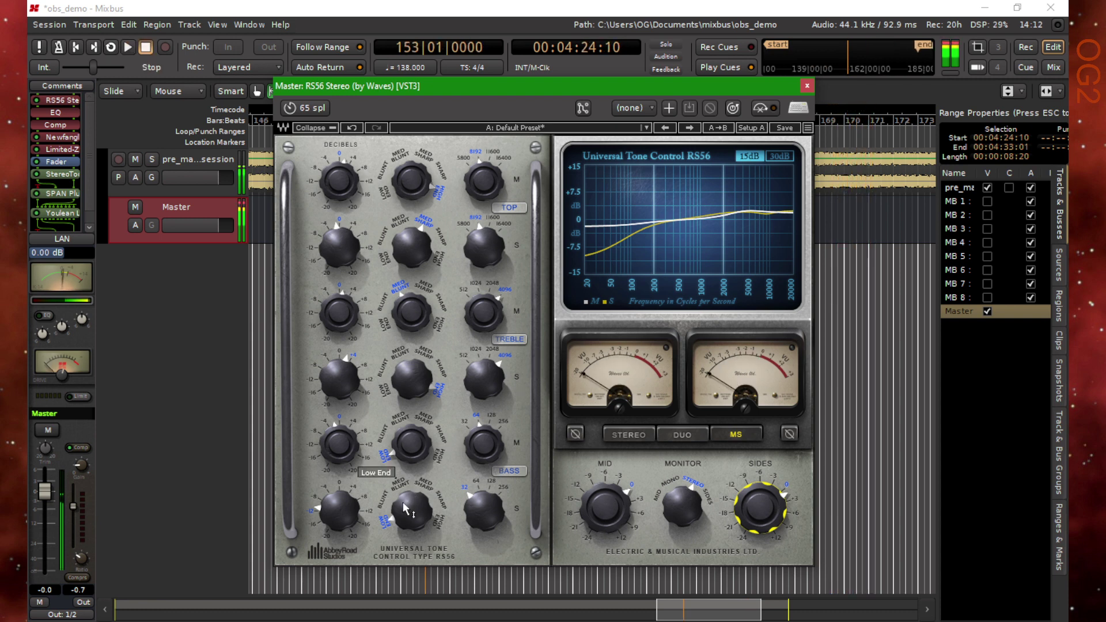
Slightly reduce the Side channel's low-end Bass cut, listen to the result and stop playback
{"action": "left_click", "coordinate": [339, 509]}
{"action": "mouse_move", "coordinate": [339, 509]}
{"action": "left_mouse_down"}
{"action": "mouse_move", "coordinate": [339, 537]}
{"action": "mouse_move", "coordinate": [339, 498]}
{"action": "mouse_move", "coordinate": [339, 508]}
{"action": "left_mouse_up"}
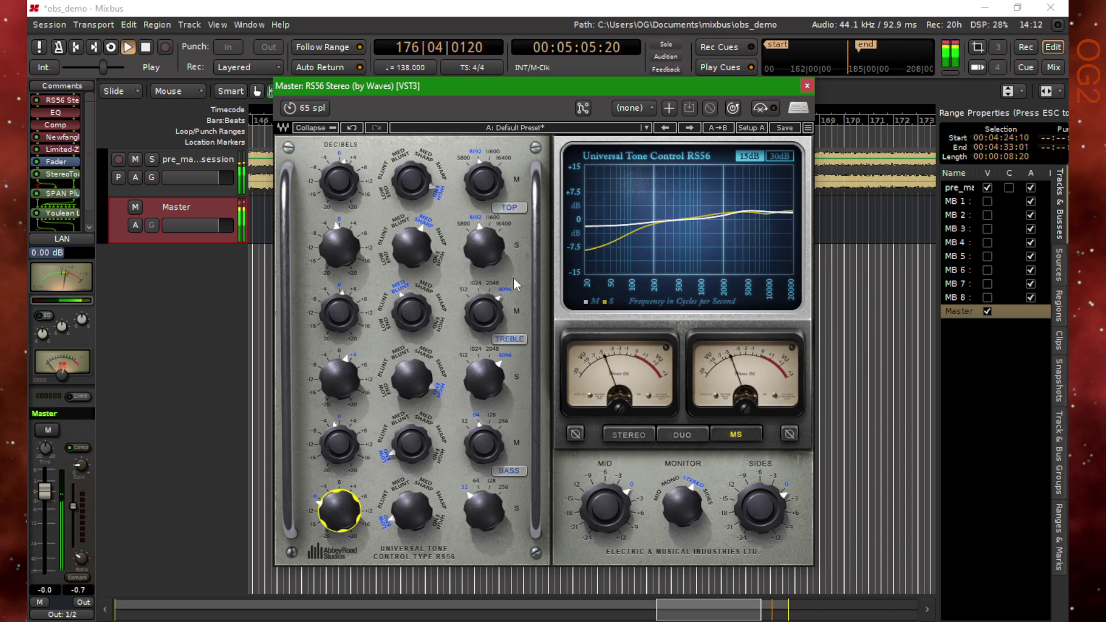
{"action": "key", "text": "space"}
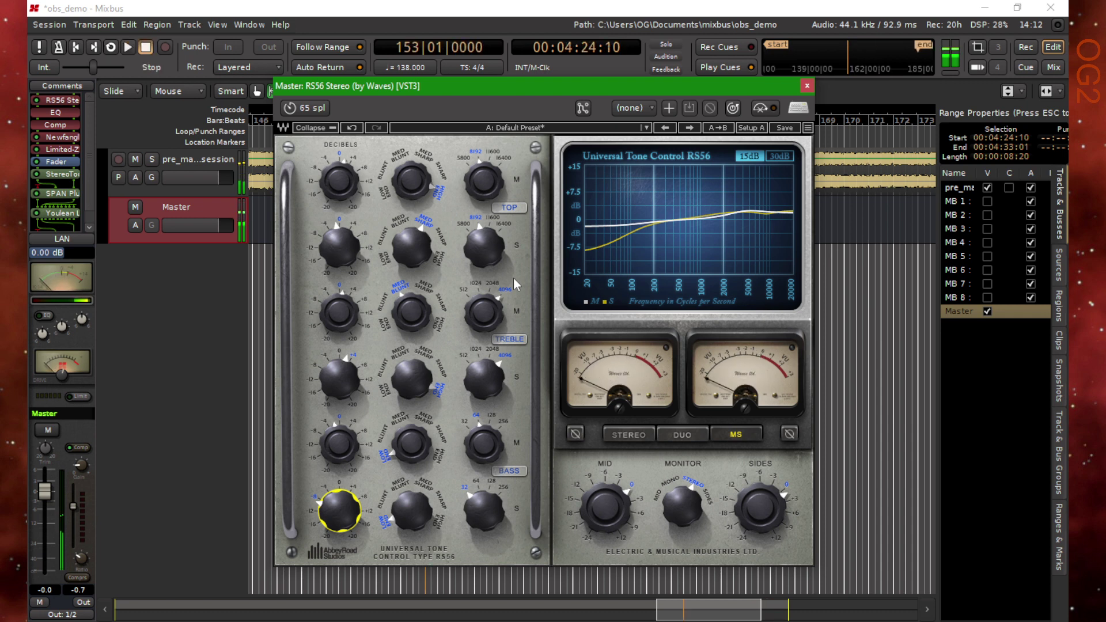